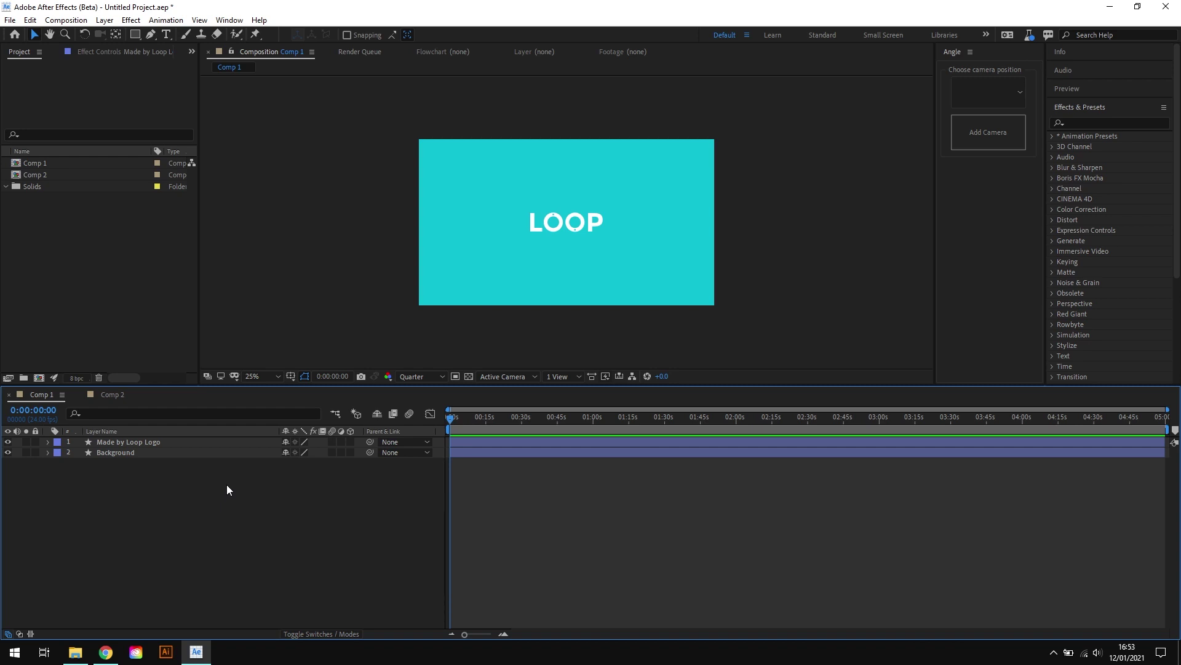
Step: Turn on the 3D switch for the Made by Loop Logo layer, then reselect Background
left_click(227, 451)
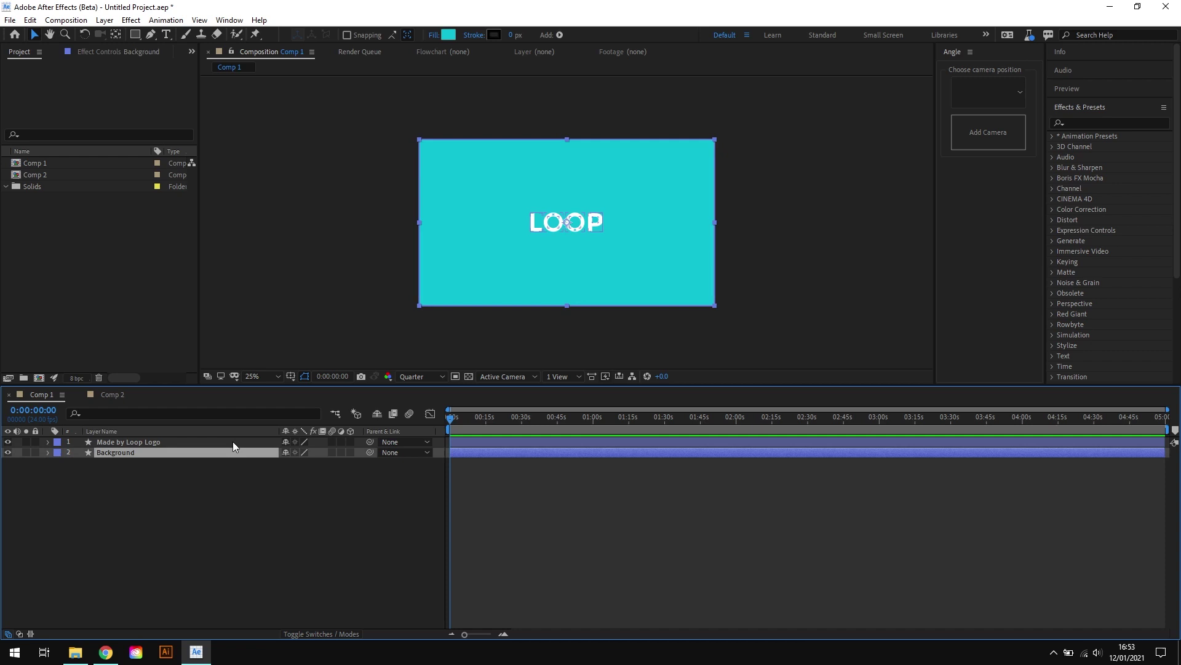
left_click(233, 442)
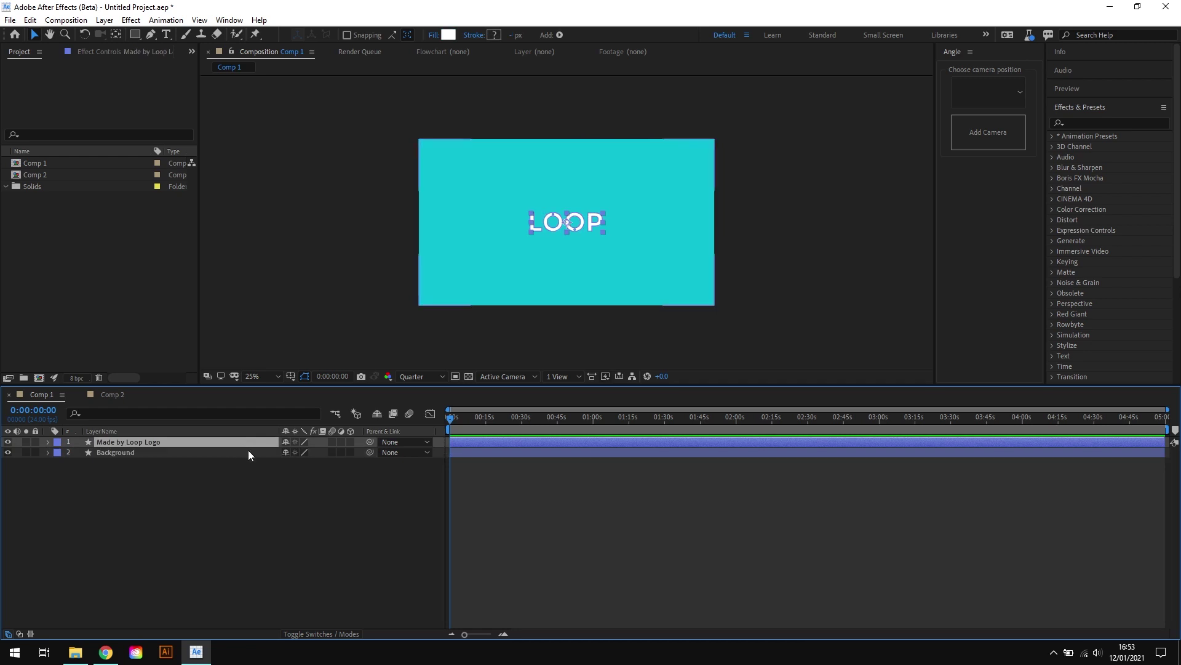
left_click(349, 441)
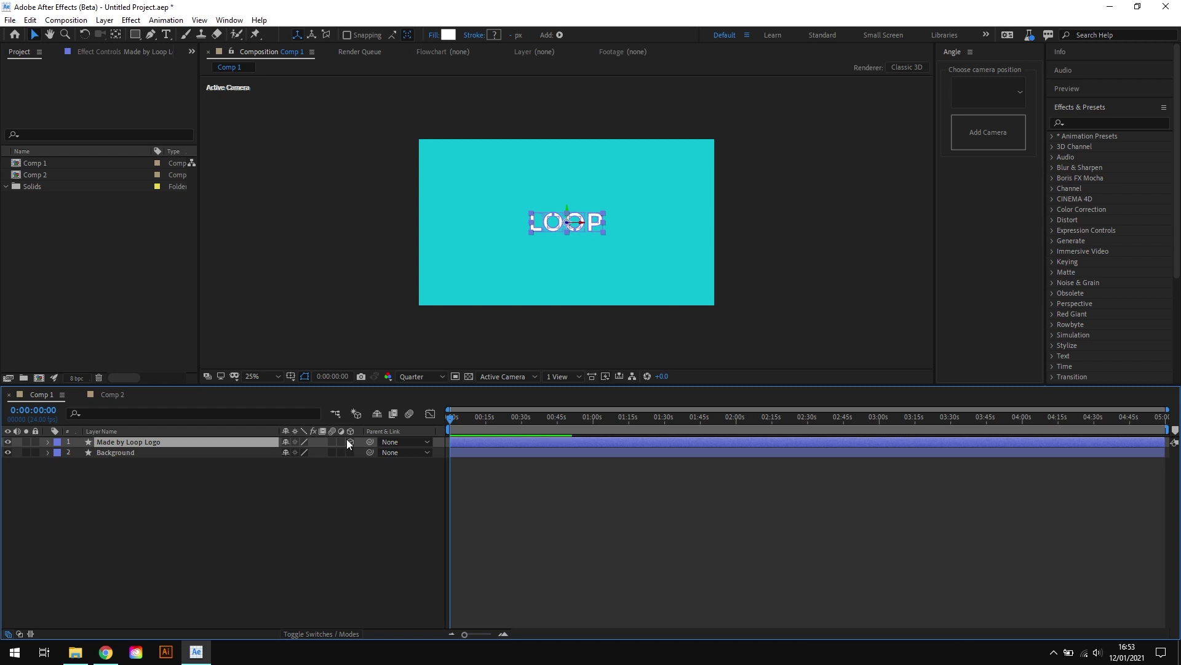
left_click(264, 452)
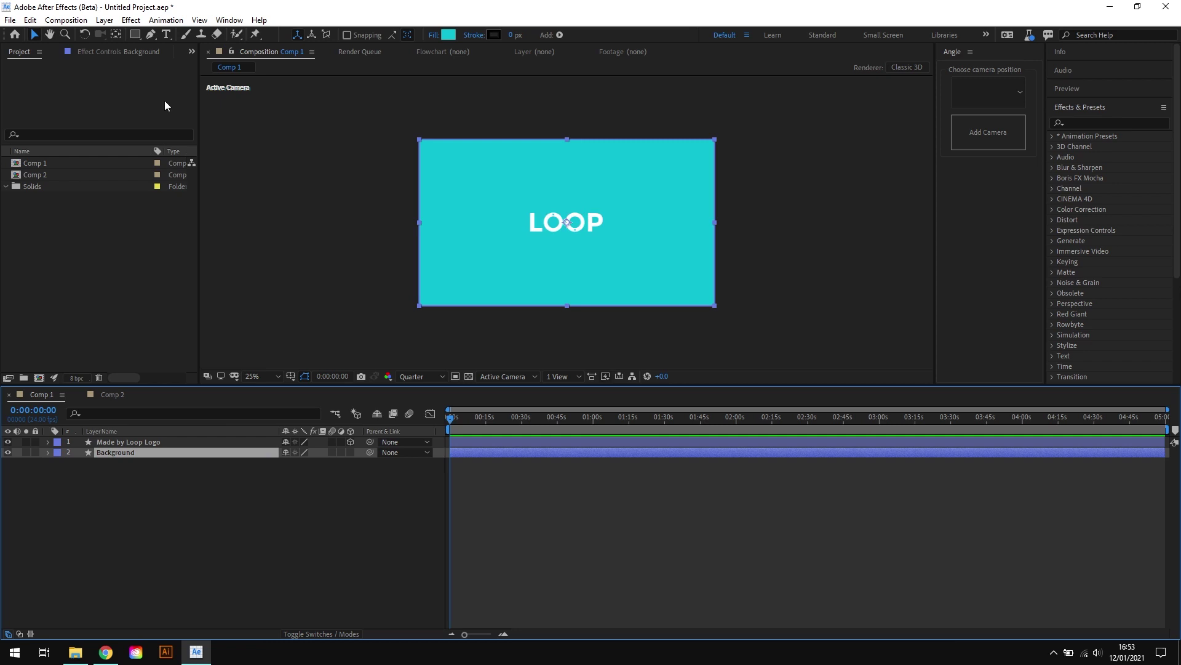
Step: Create a 35mm-preset camera with a 21.7371° angle of view named 'Isometric Camera'
left_click(105, 20)
mouse_move(108, 38)
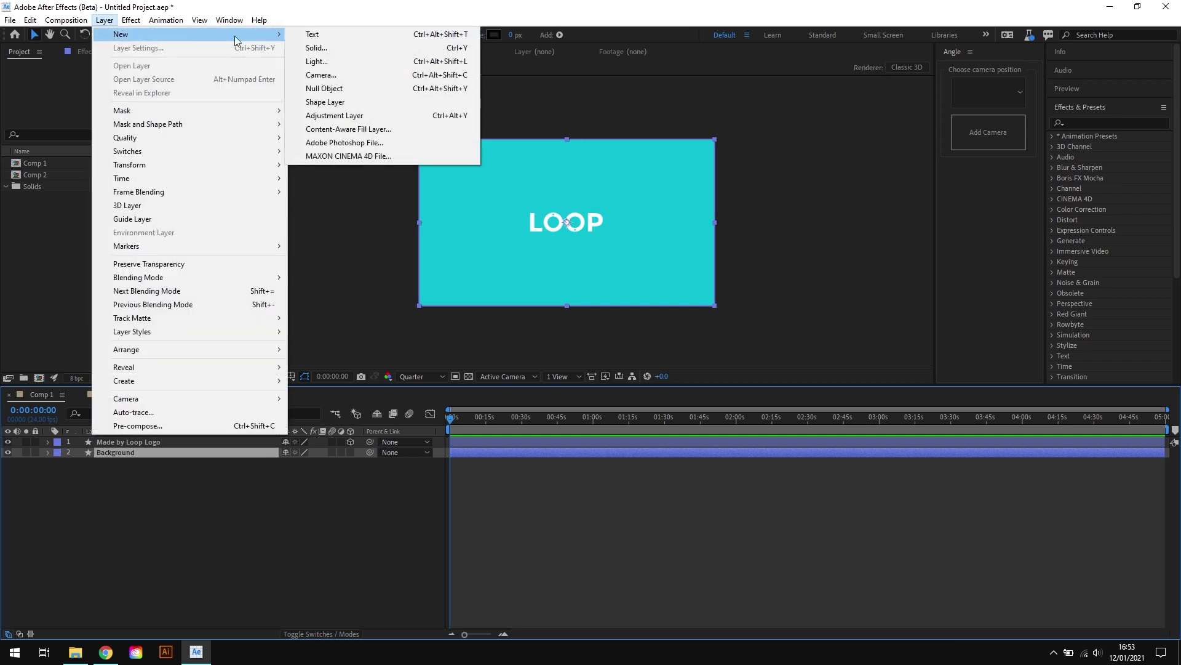
left_click(333, 75)
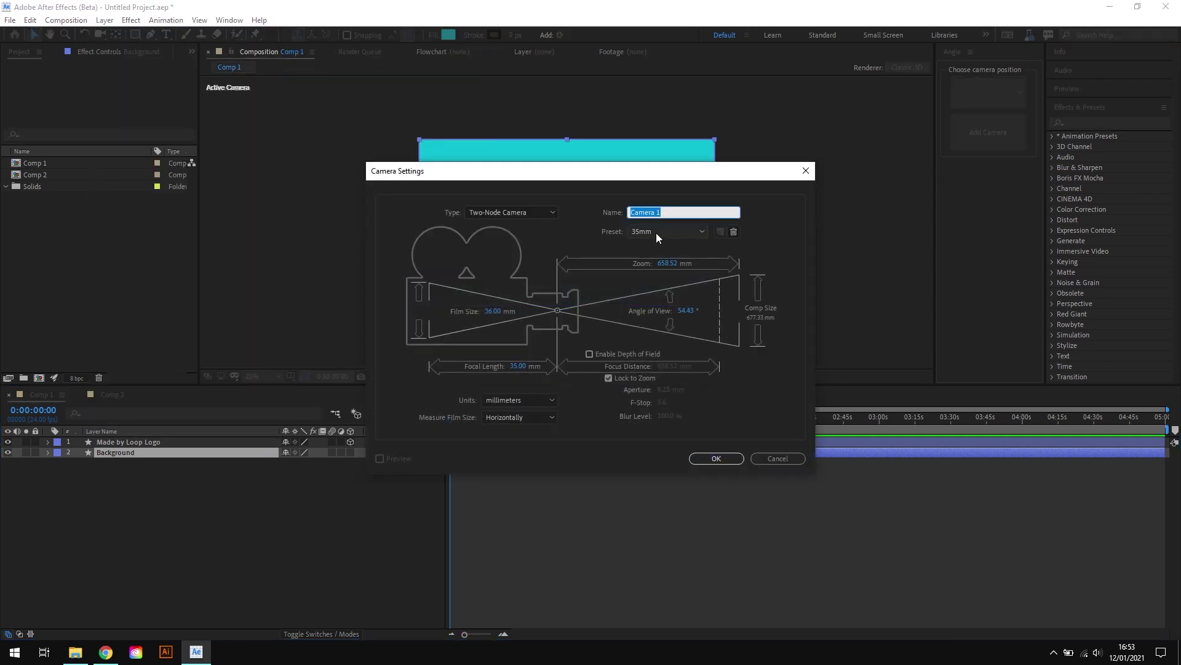
left_click(655, 233)
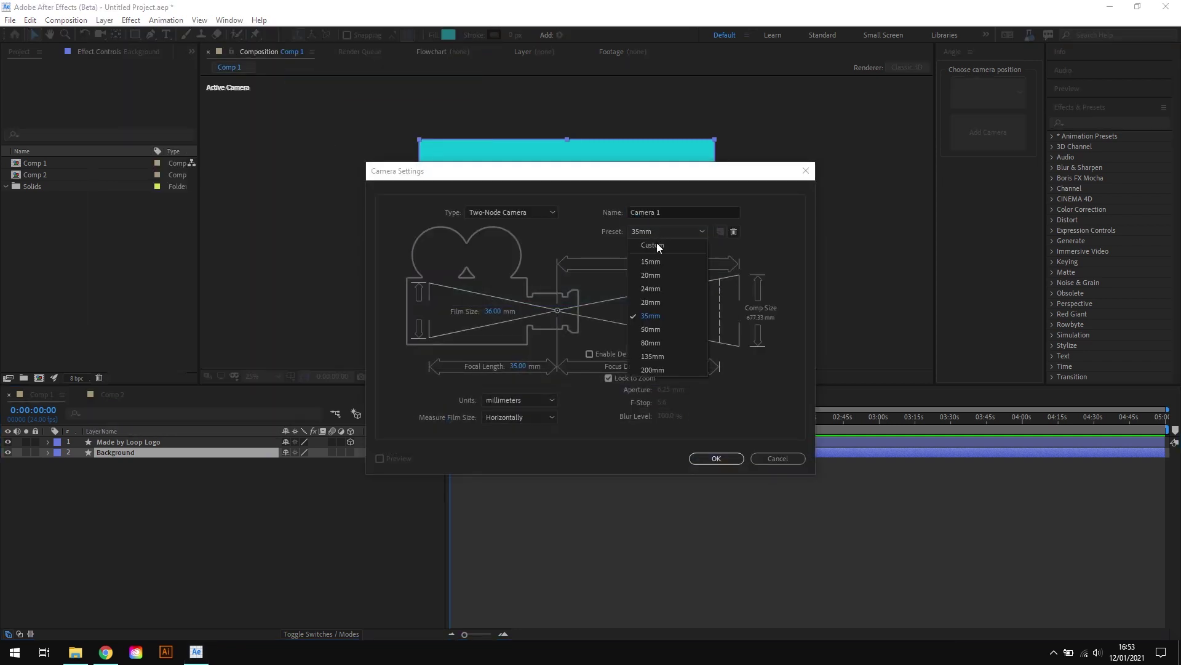
left_click(663, 317)
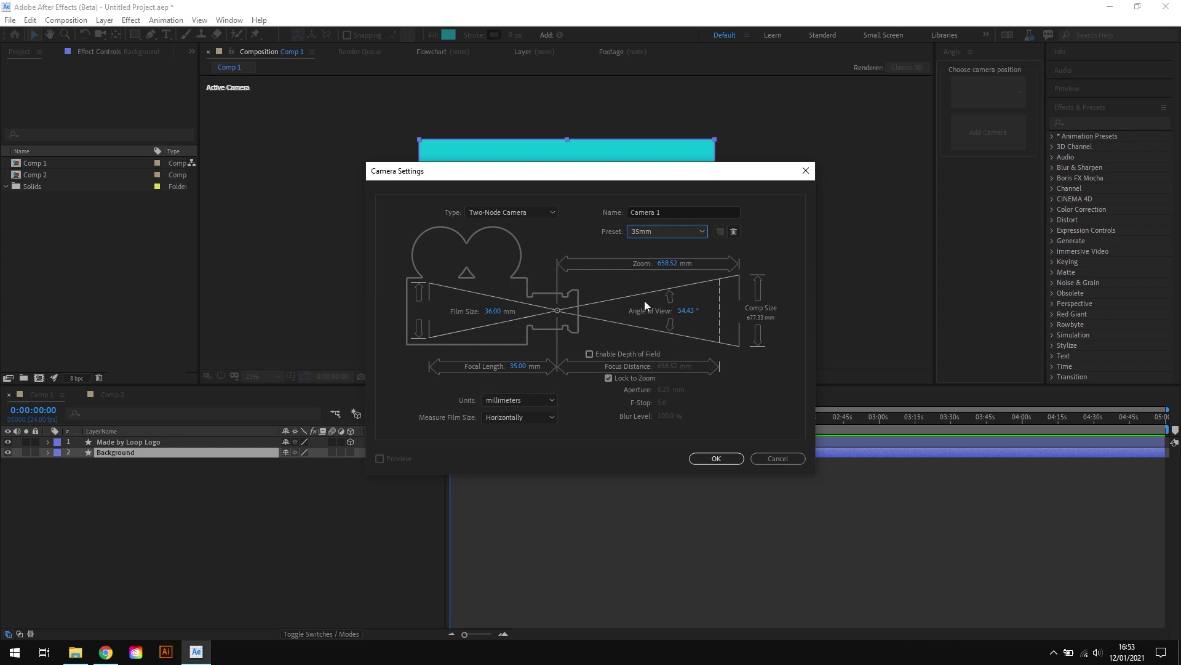
left_click(685, 314)
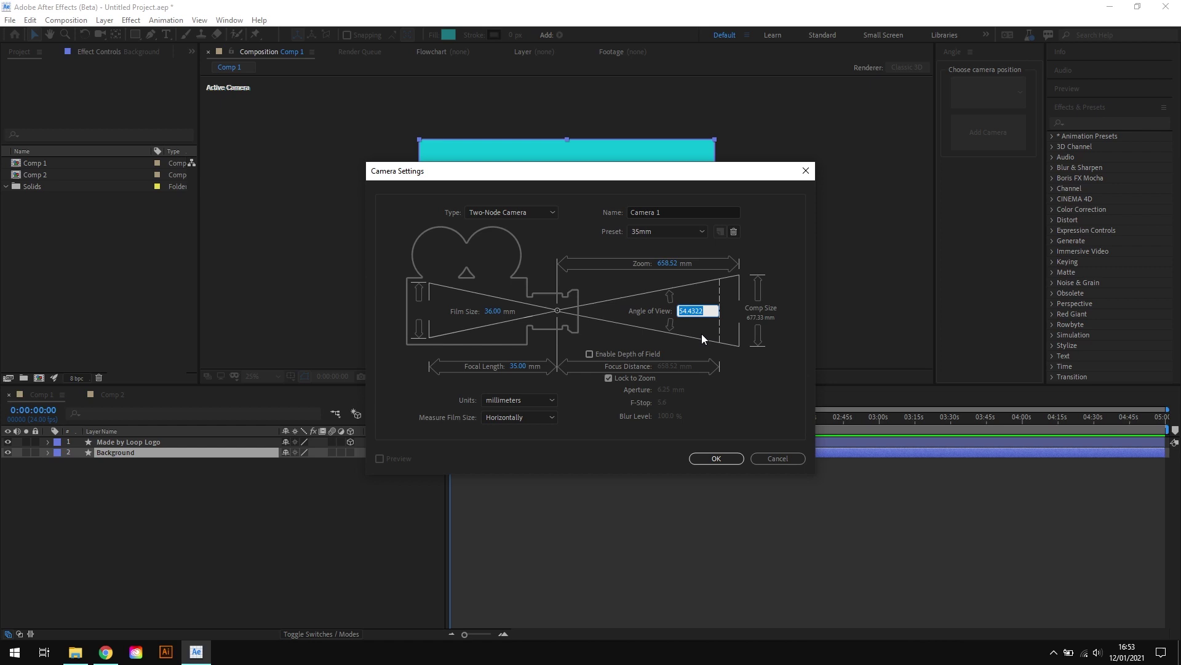
type("21.7371")
left_click(685, 207)
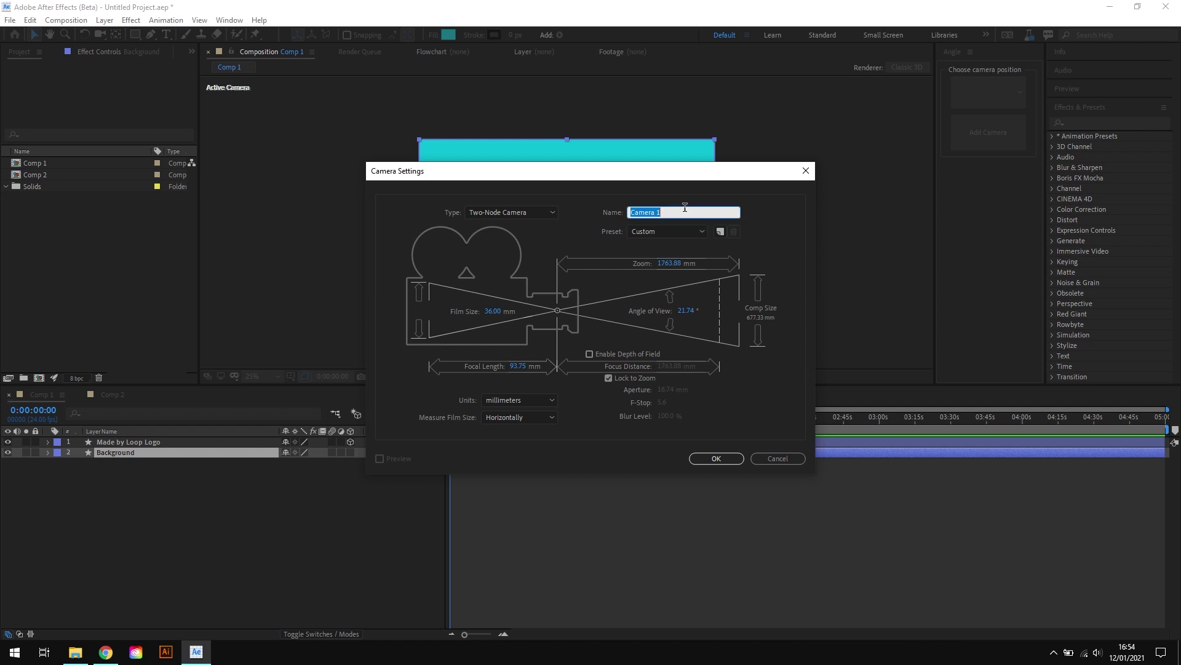
type("Isometric Camera")
Step: Move the camera to the top of the stack and add a null named 'Isometric Camera Control'
left_click(716, 459)
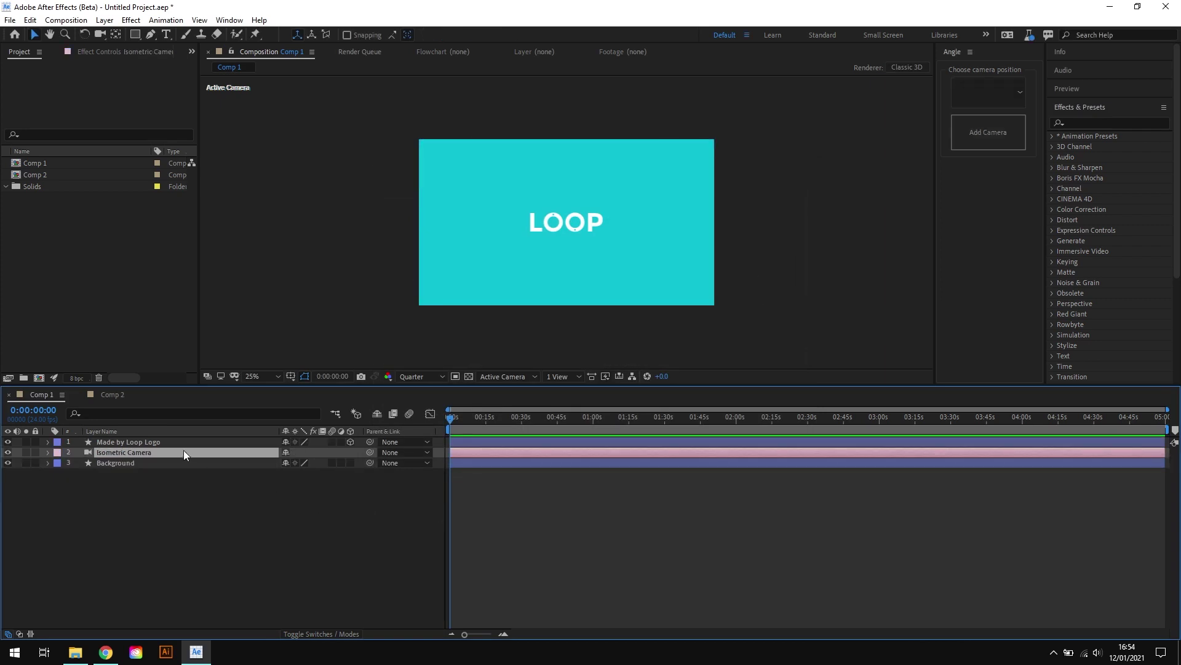
left_click_drag(183, 451, 184, 439)
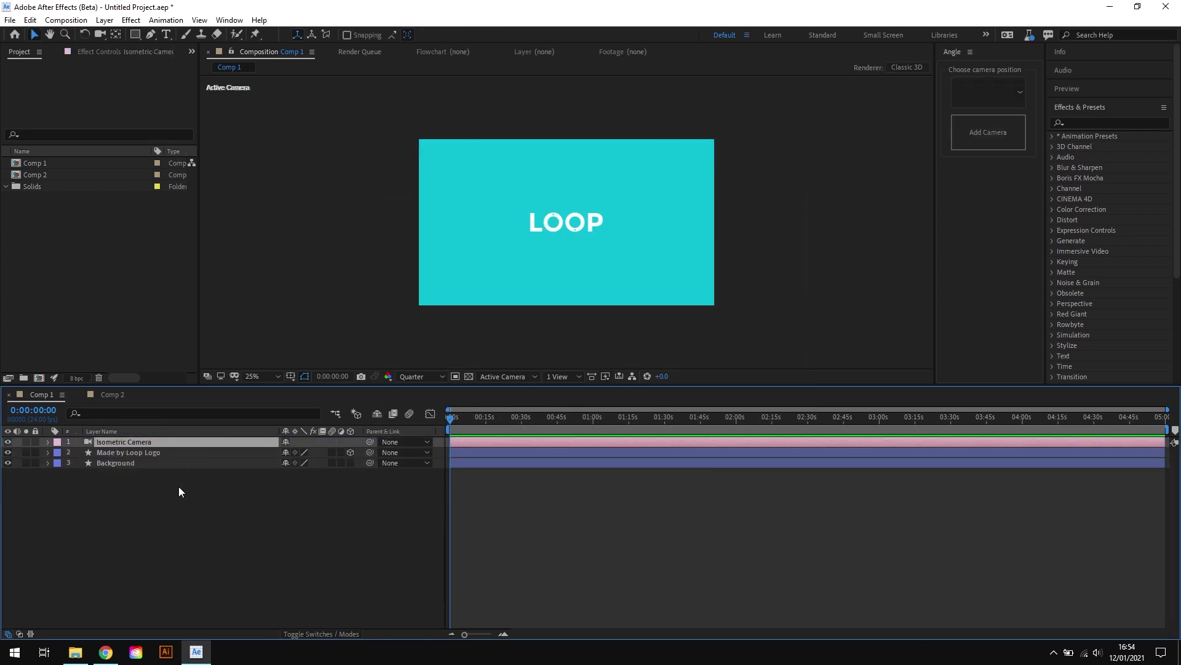
left_click(105, 21)
mouse_move(159, 37)
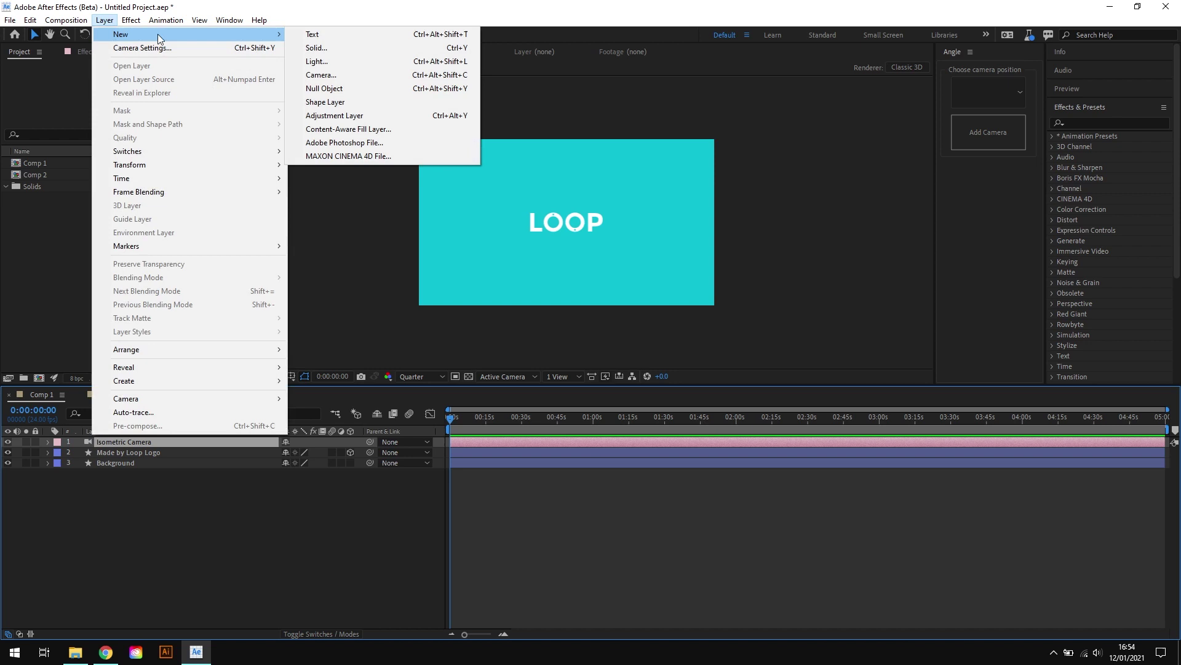
left_click(324, 88)
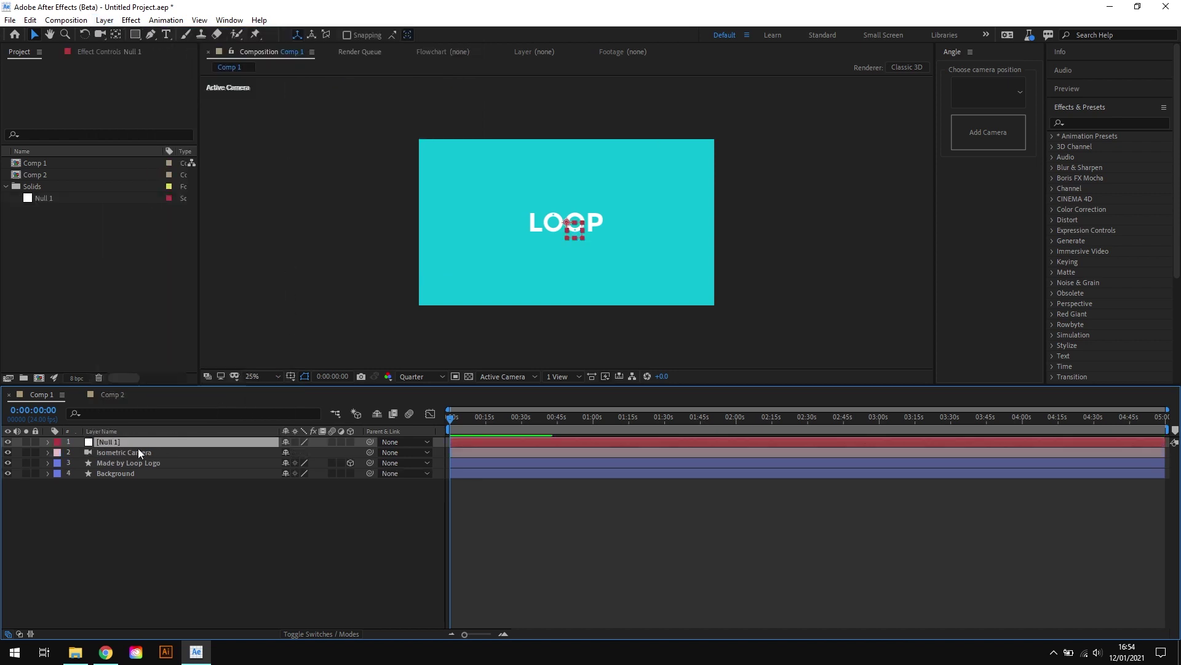
key("Return")
key("BackSpace")
type("I")
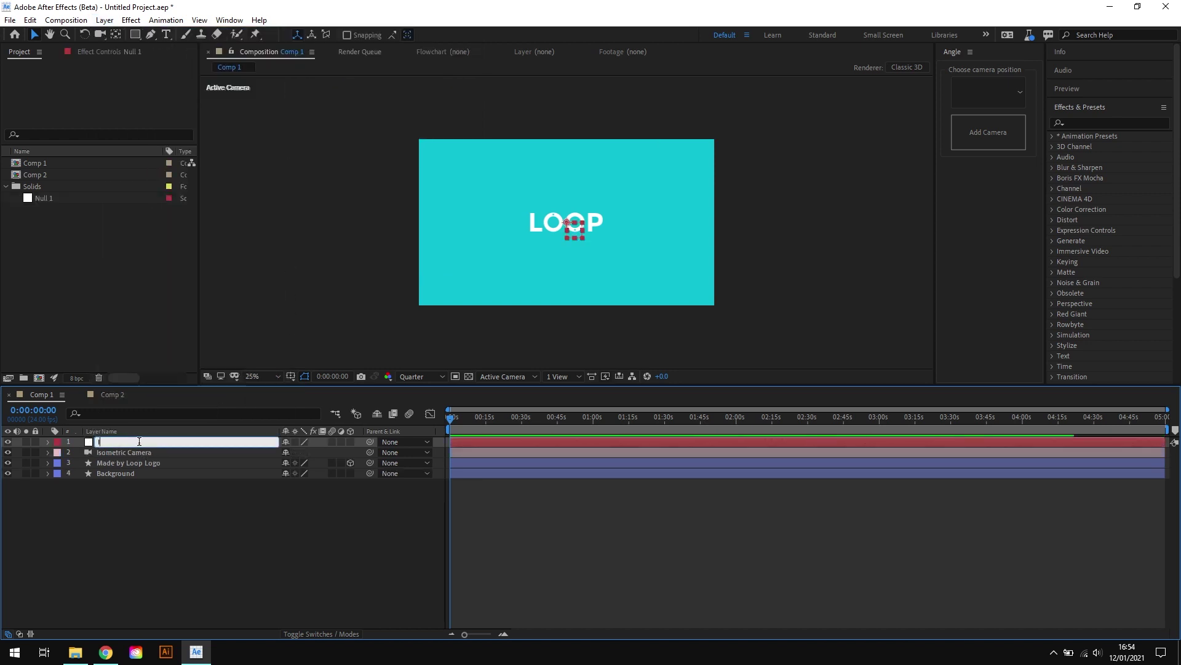
type("sometric Camera Control")
key("Return")
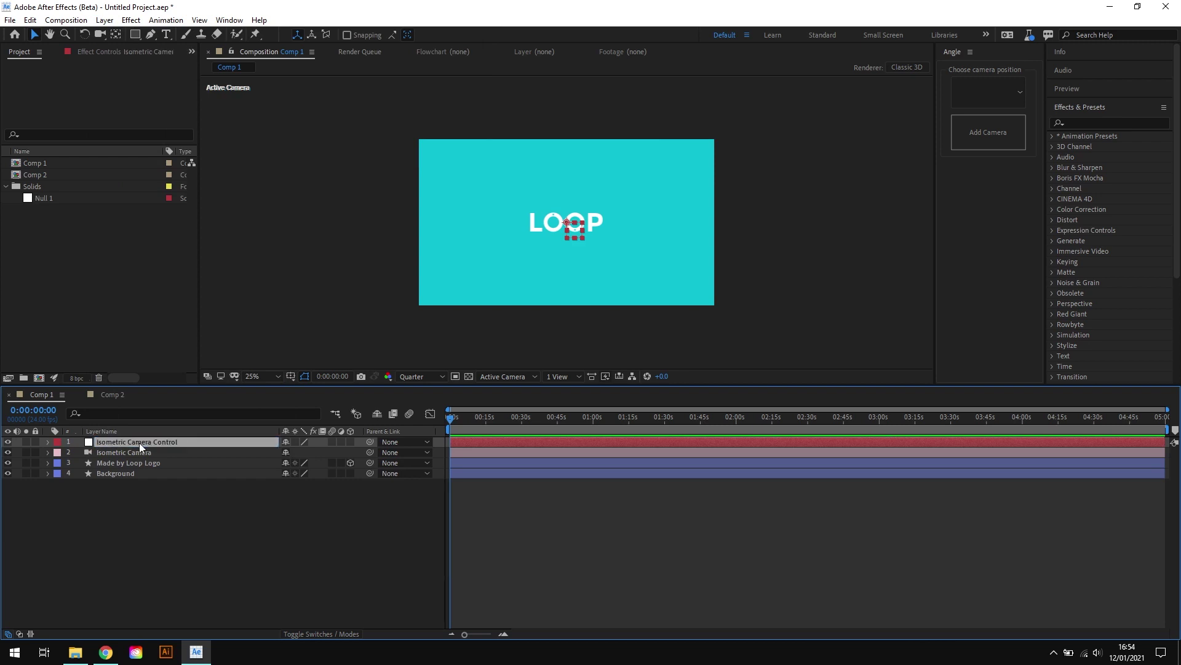
Step: Make the control null 3D, parent Isometric Camera to it, and drag the null to test
left_click(350, 442)
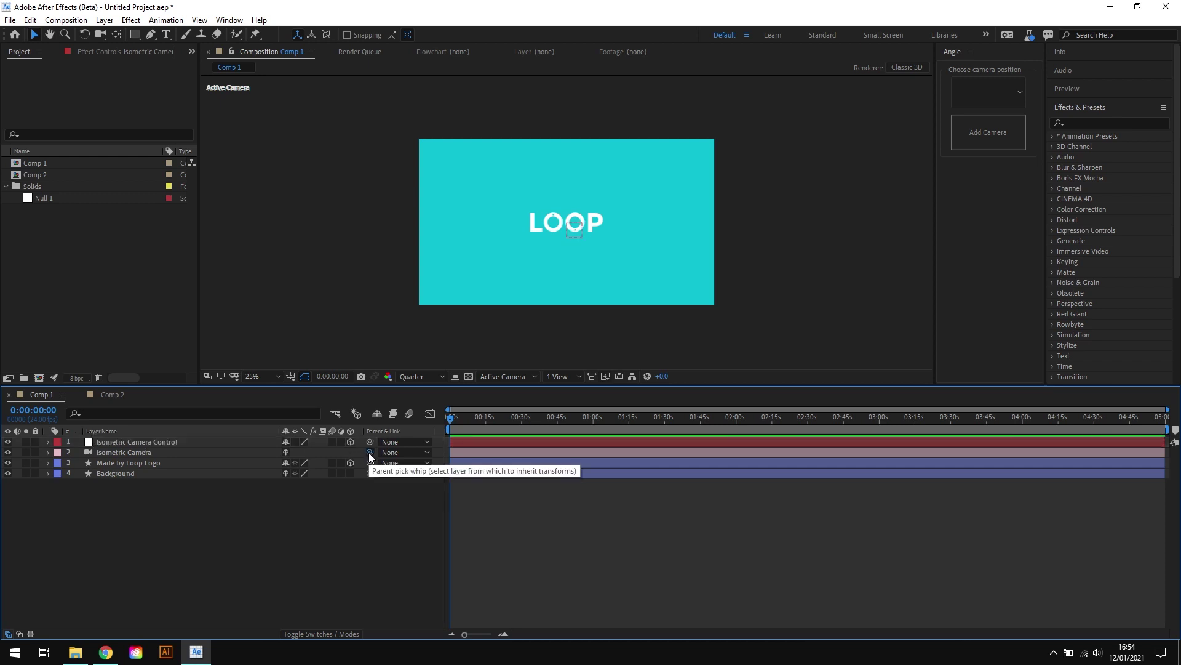
left_click_drag(368, 452, 224, 442)
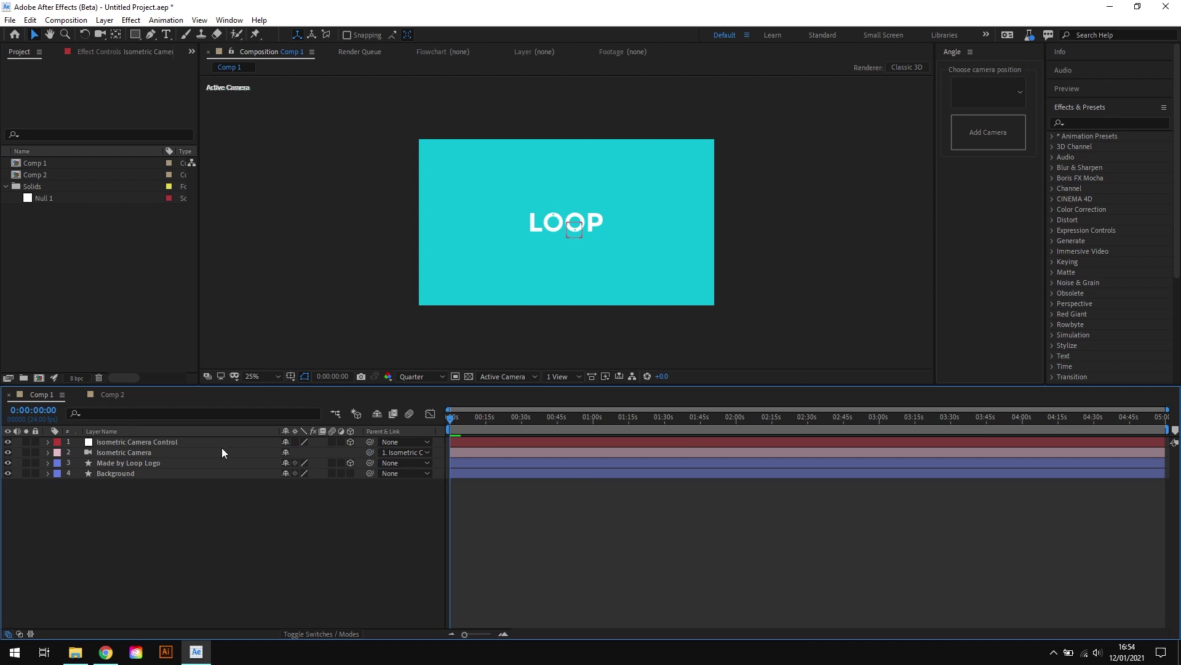
left_click(156, 441)
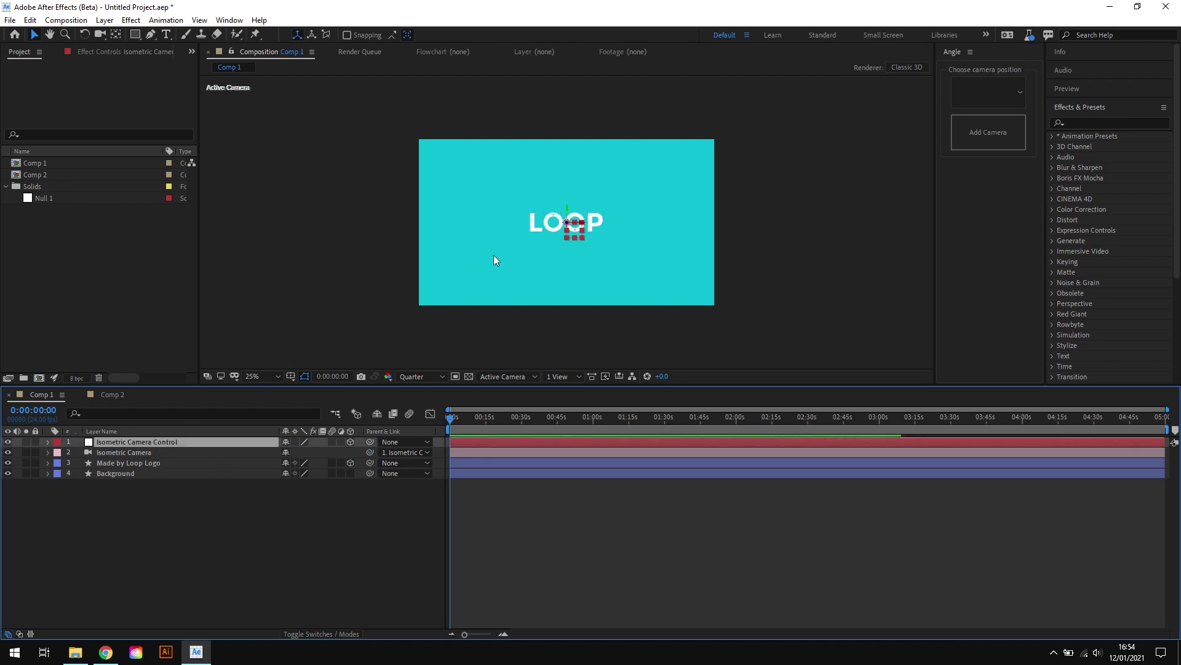
mouse_move(566, 206)
left_mouse_down()
mouse_move(566, 228)
mouse_move(562, 190)
mouse_move(563, 217)
mouse_move(541, 222)
mouse_move(582, 223)
left_mouse_up()
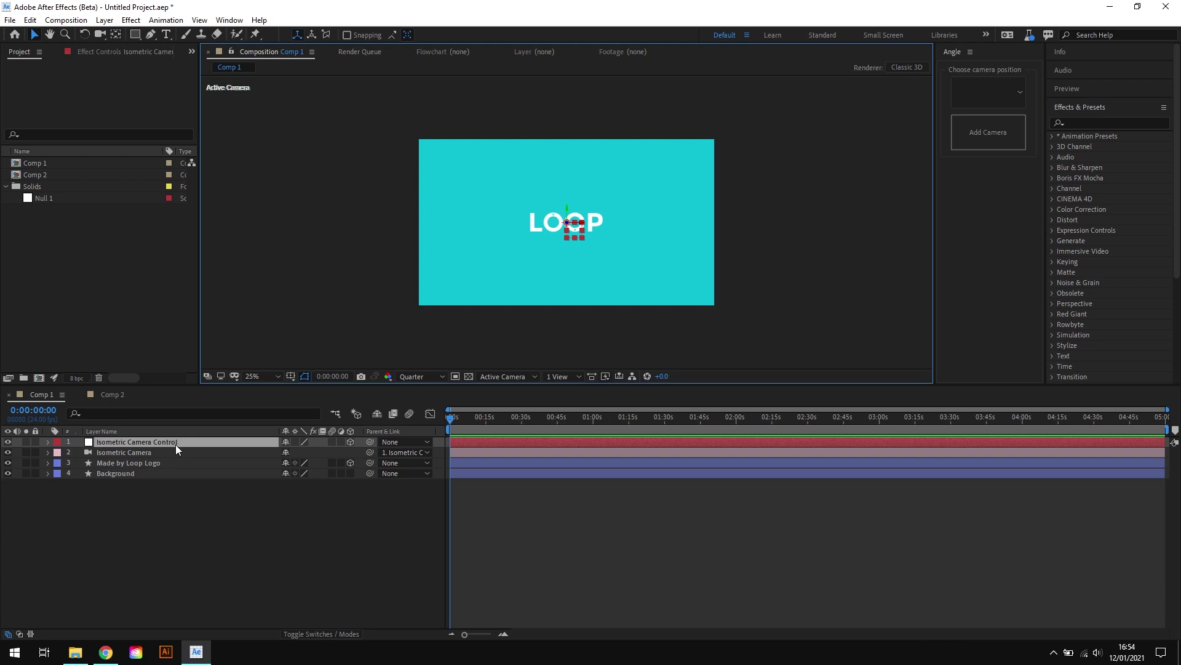
Step: Set the control null's X, Y and Z Rotation all to 35.264°
key("r")
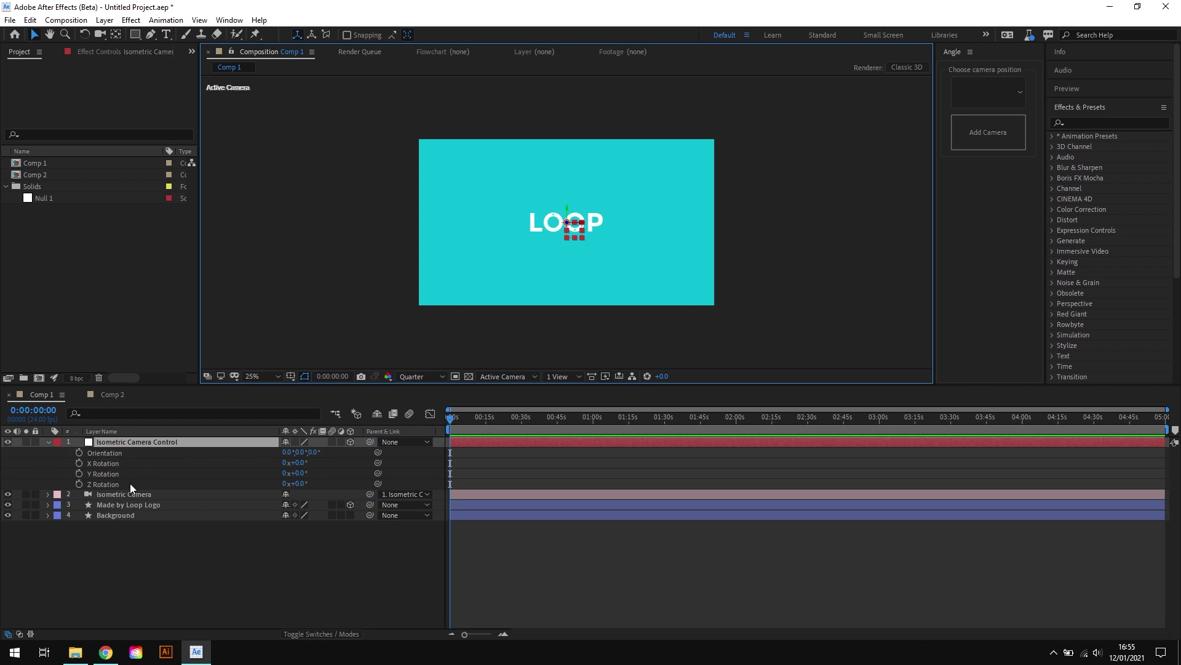
left_click(299, 463)
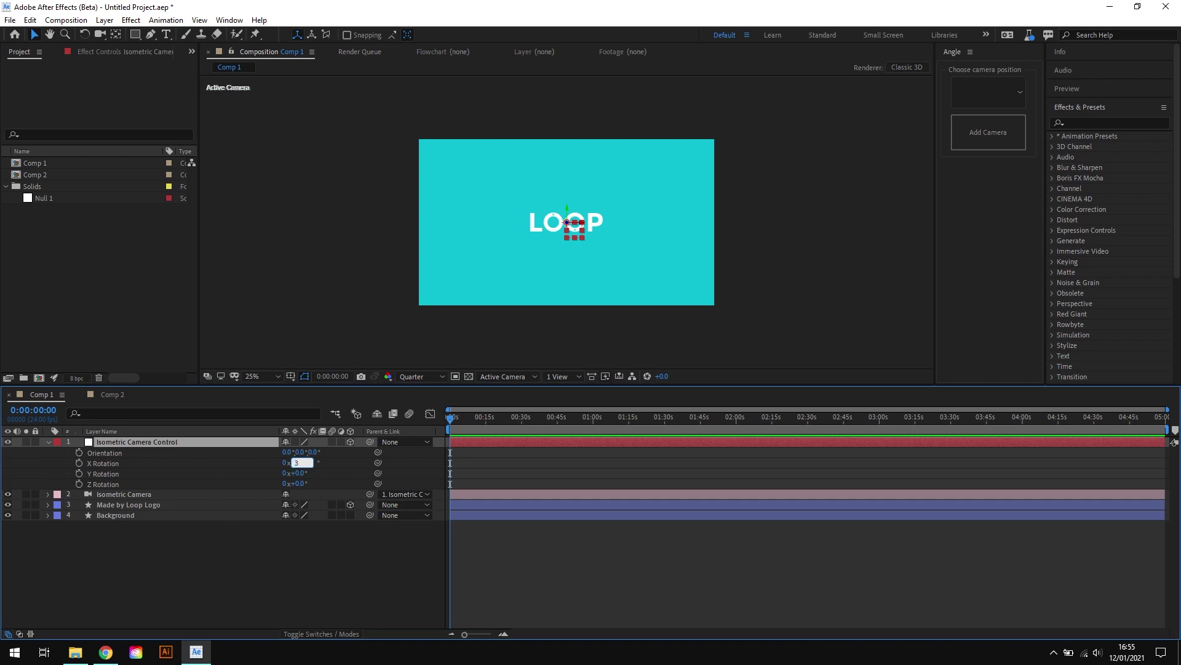
type("35.264")
key("ctrl+c")
left_click(302, 473)
key("ctrl+v")
key("Return")
left_click(298, 484)
key("ctrl+v")
left_click(282, 565)
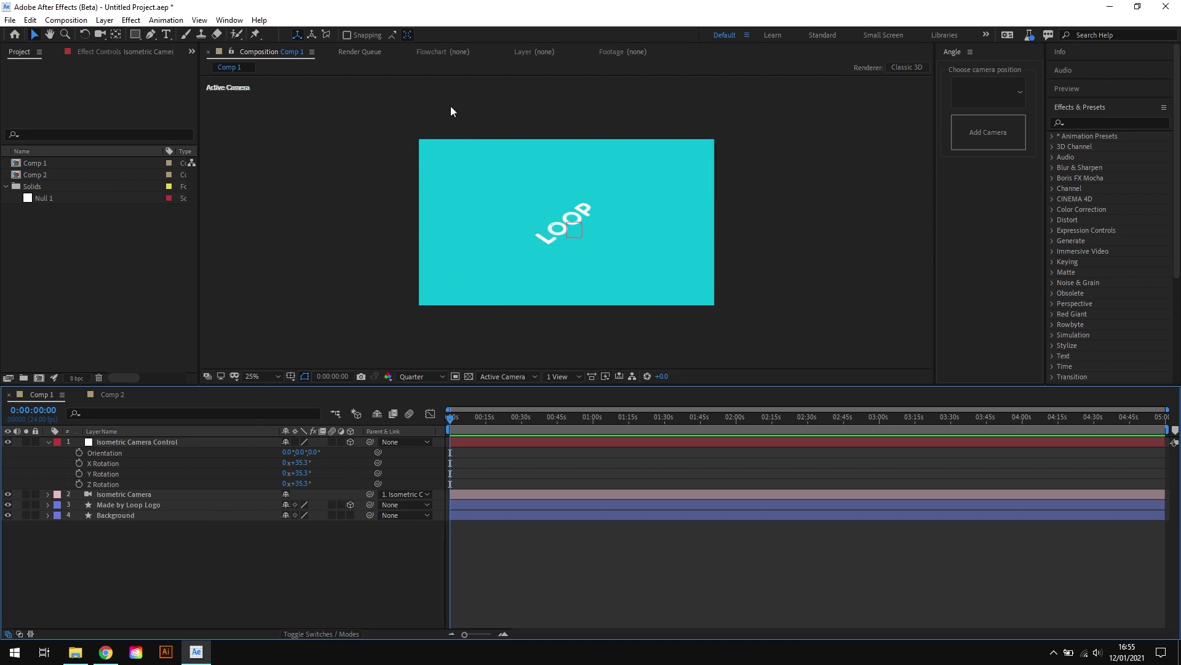
Step: Toggle the Background layer's 3D switch on and back off, leaving it 2D
left_click(351, 515)
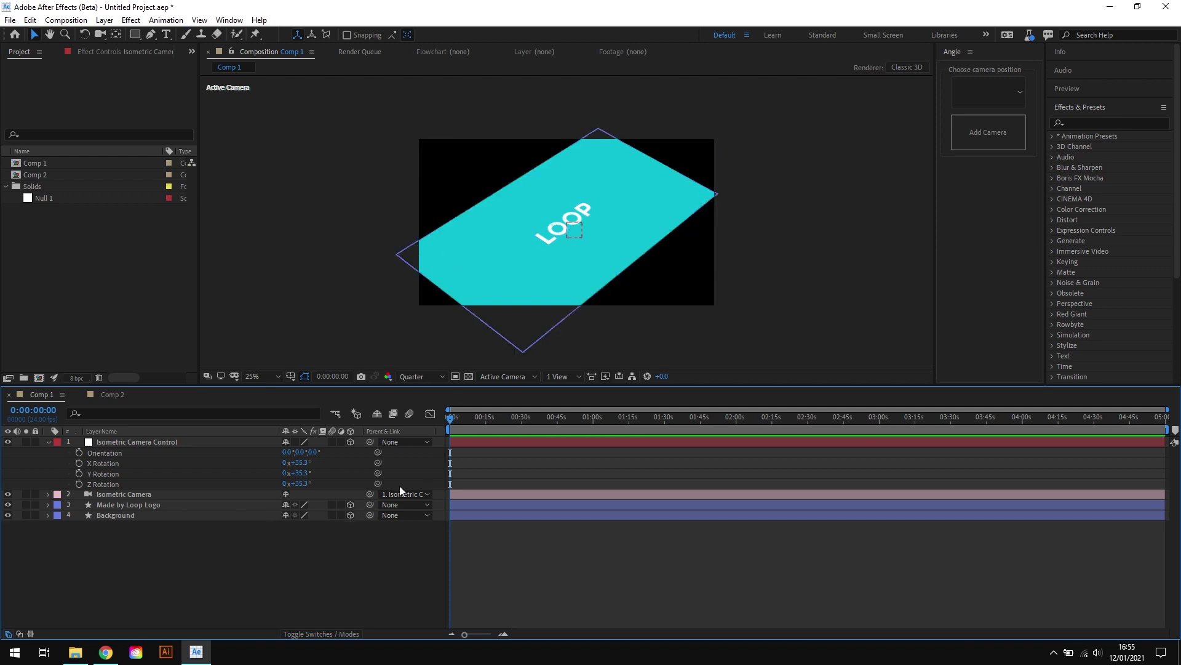
left_click(350, 515)
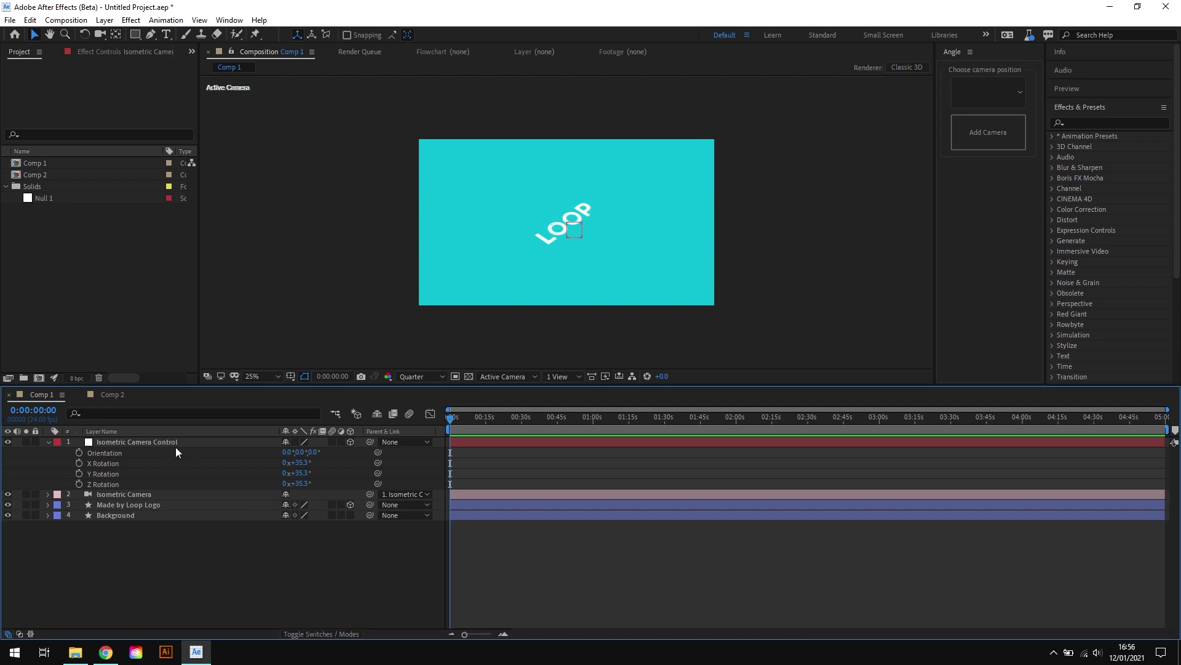
Step: In Comp 2, make Made by Loop Logo 3D and pick Isometric Camera as the camera position
left_click(111, 395)
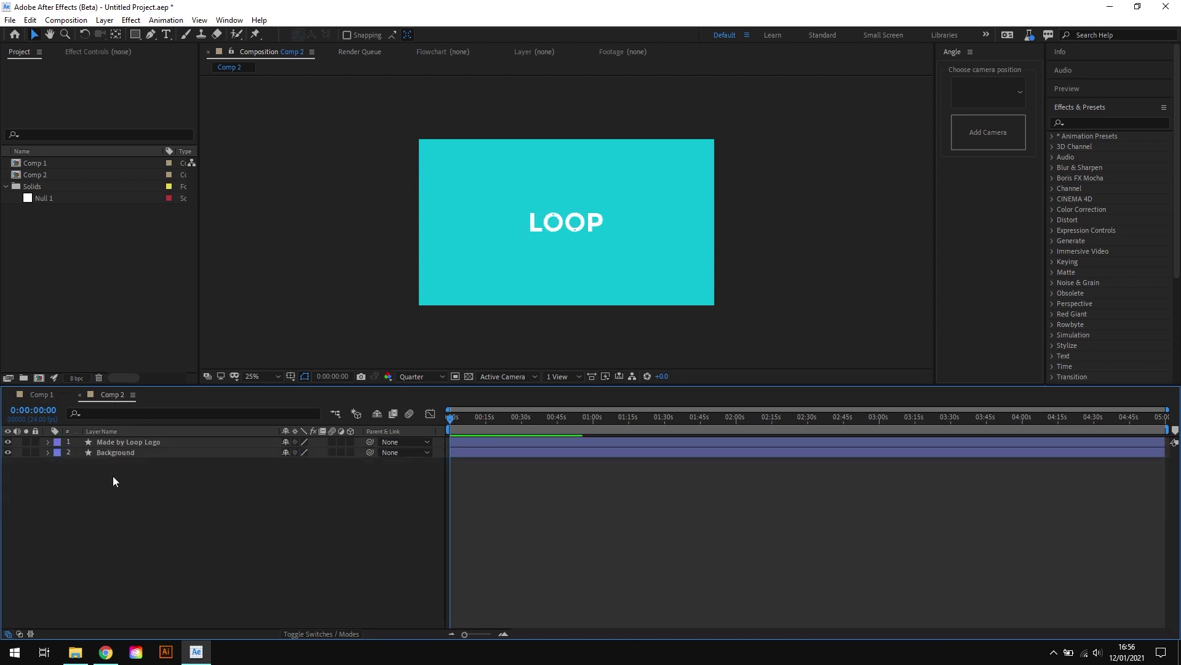
left_click(350, 441)
left_click(196, 442)
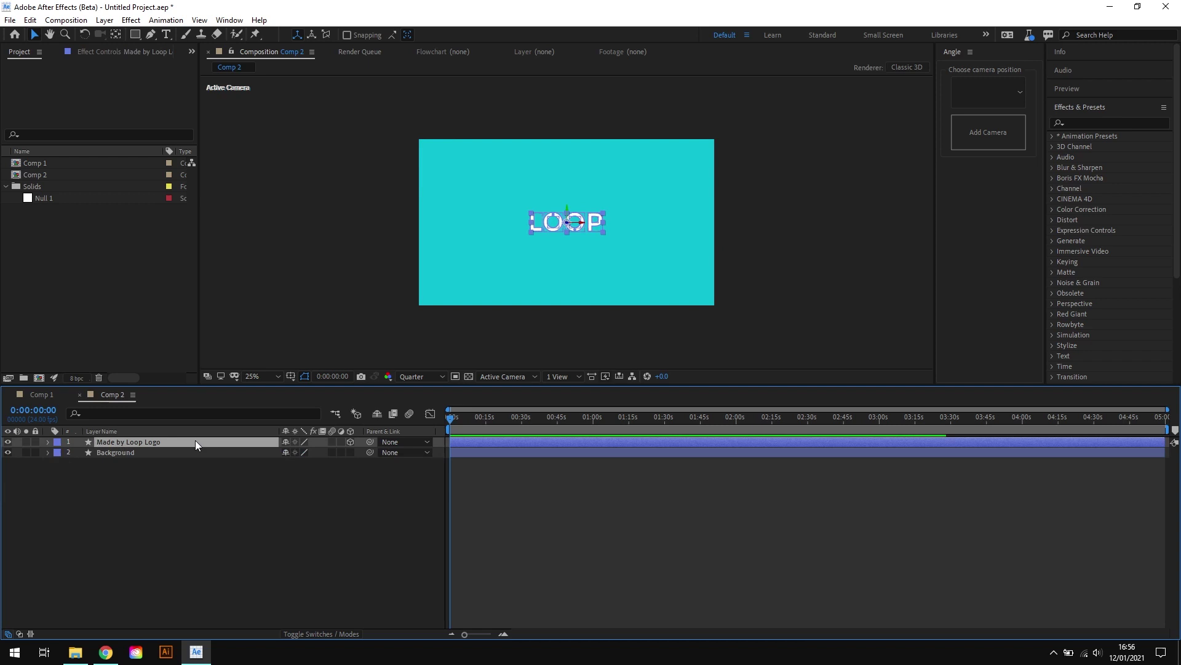
left_click(198, 454)
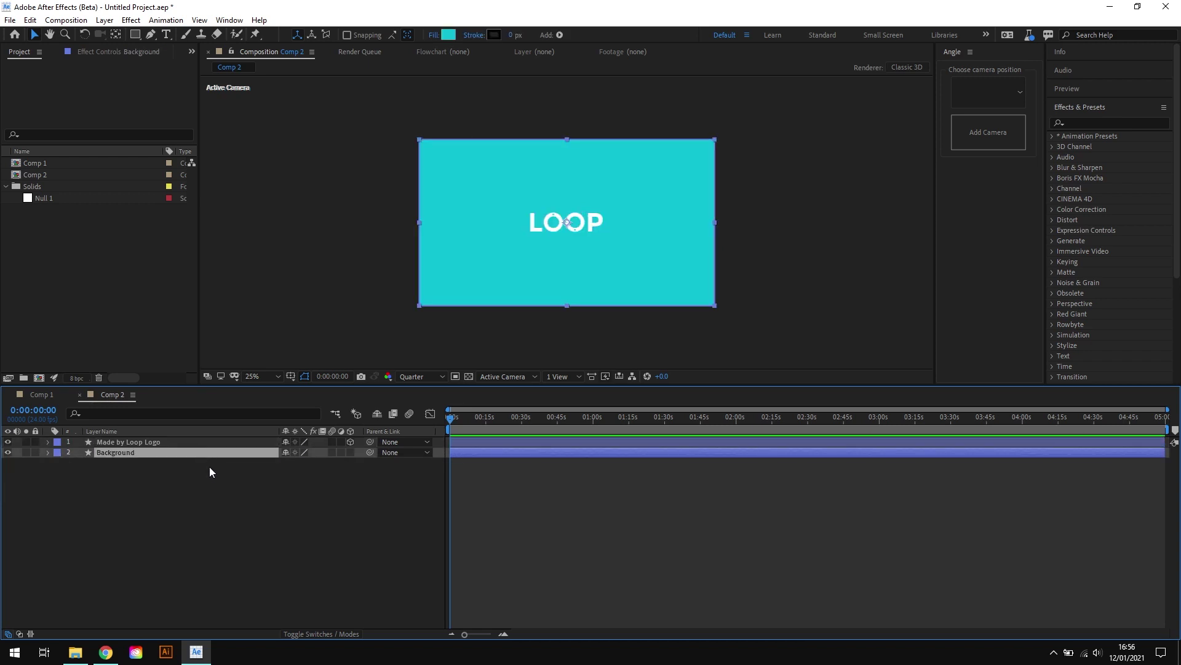
left_click(978, 91)
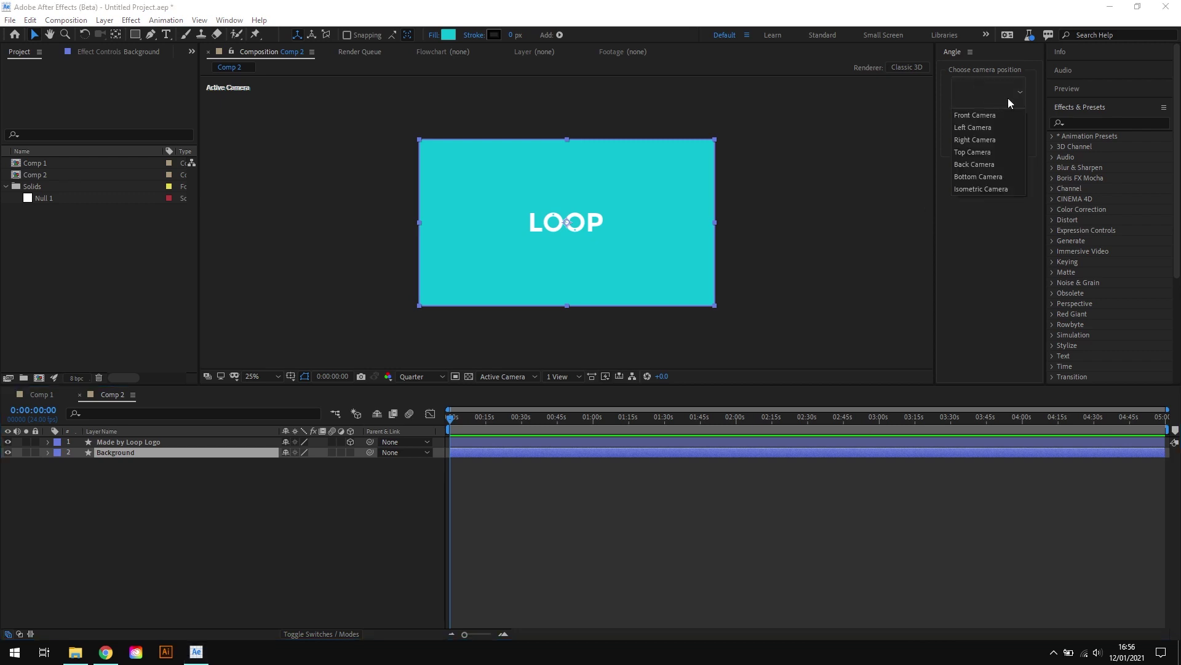
left_click(992, 188)
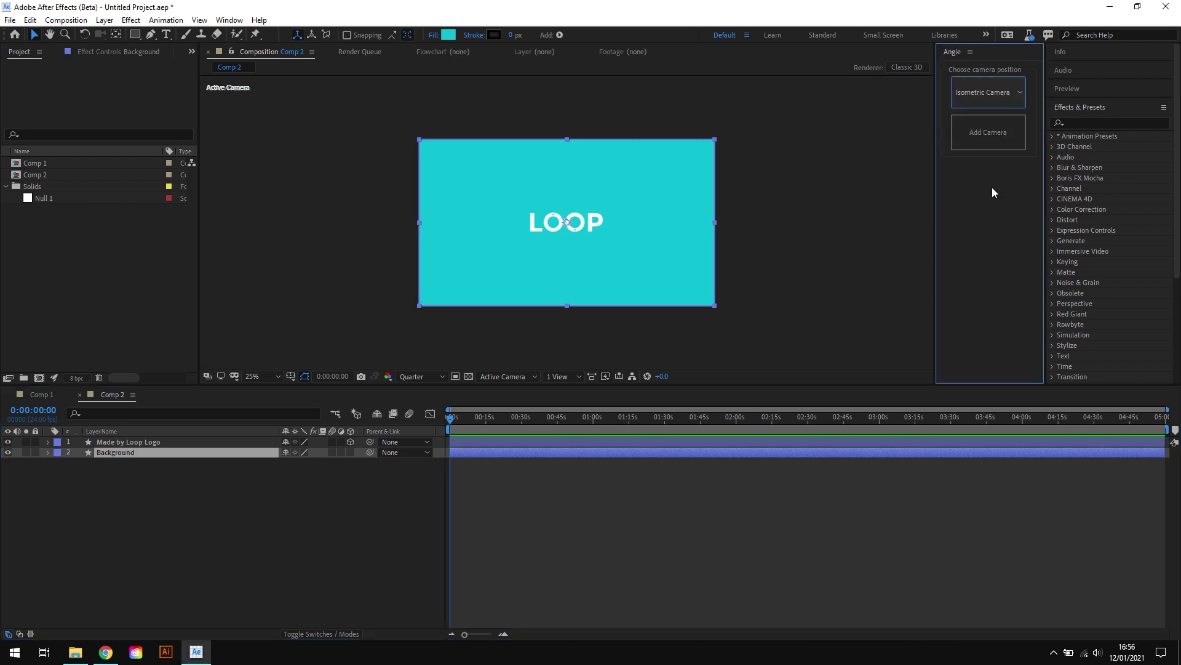
Step: Add the isometric camera and control null rig, then set the camera position back to Front Camera
left_click(1006, 135)
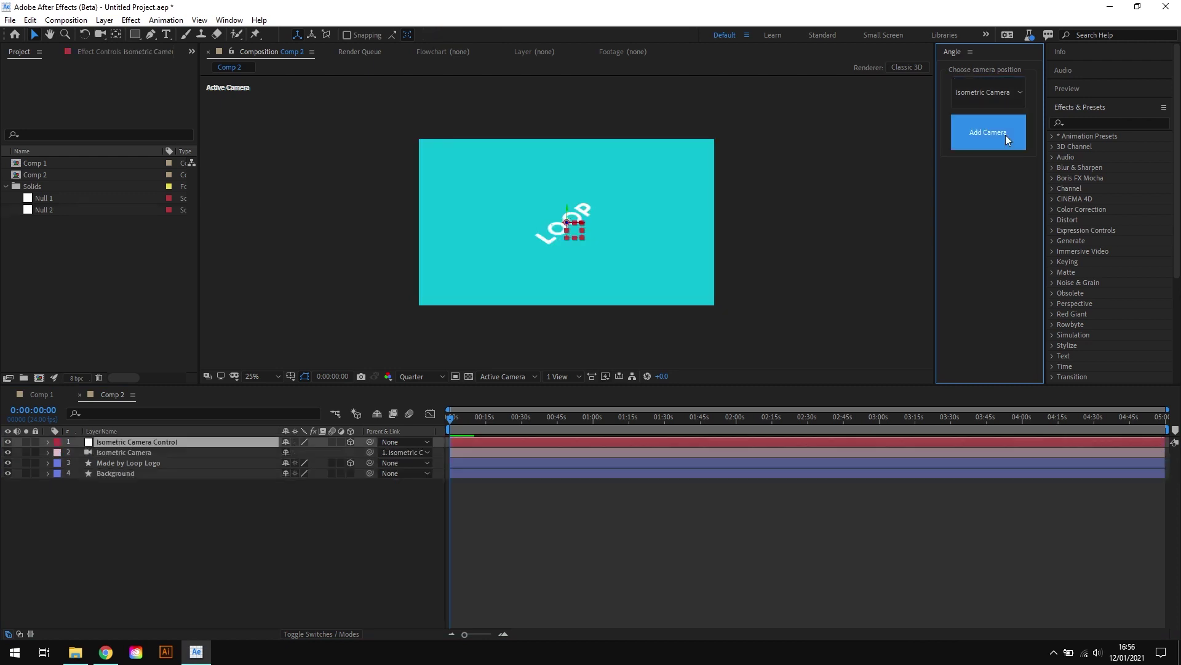
left_click(278, 511)
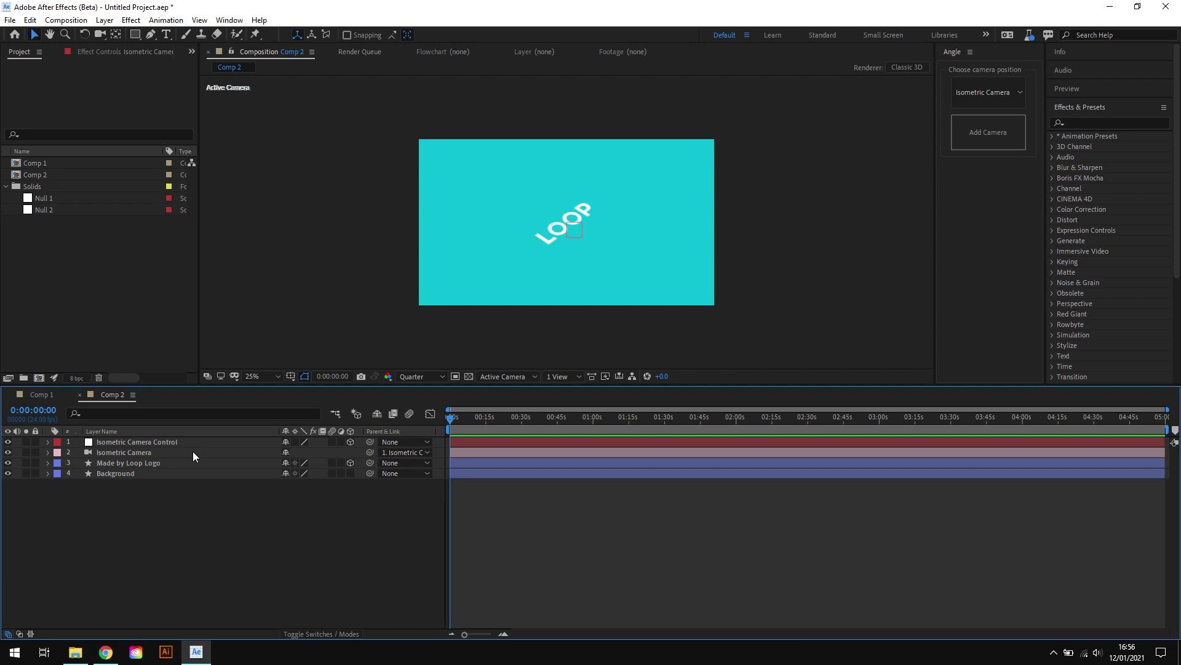
left_click(972, 94)
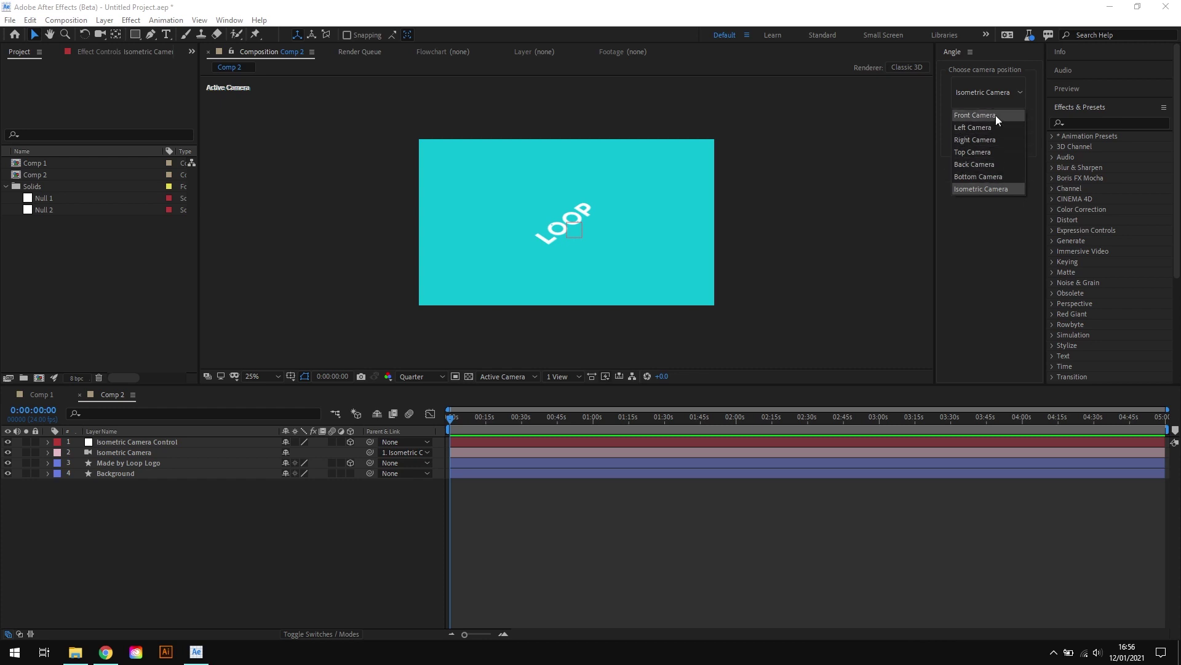
left_click(995, 116)
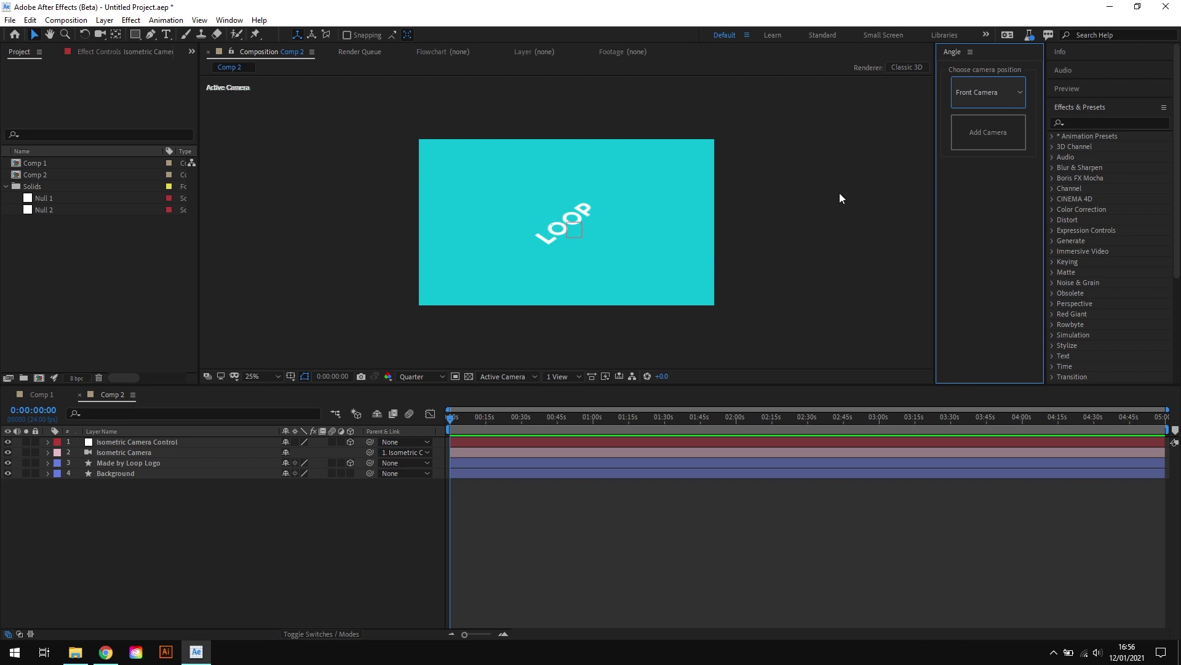
left_click(204, 531)
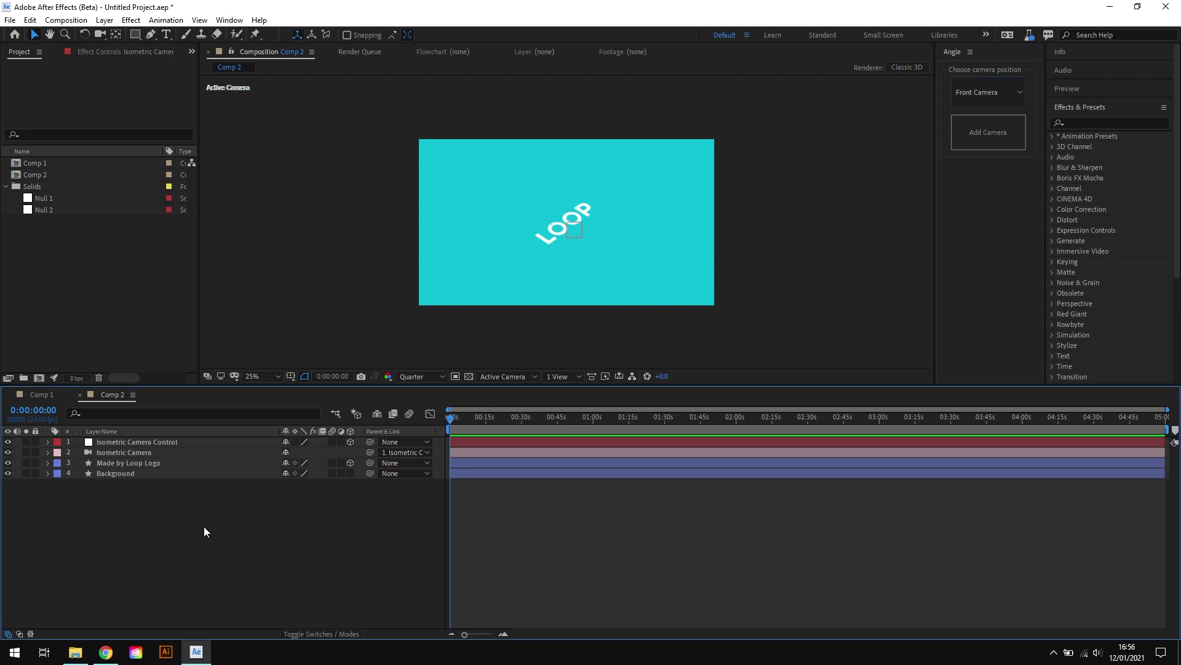